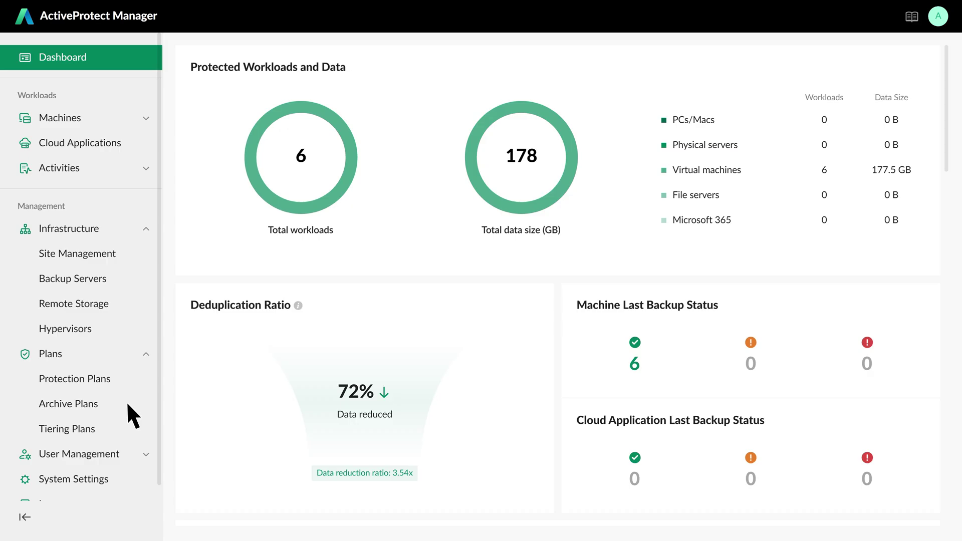
- Go to Protection Plans > Backup Servers and show BackupCopy_Site's Air Gap settings
left_click(118, 380)
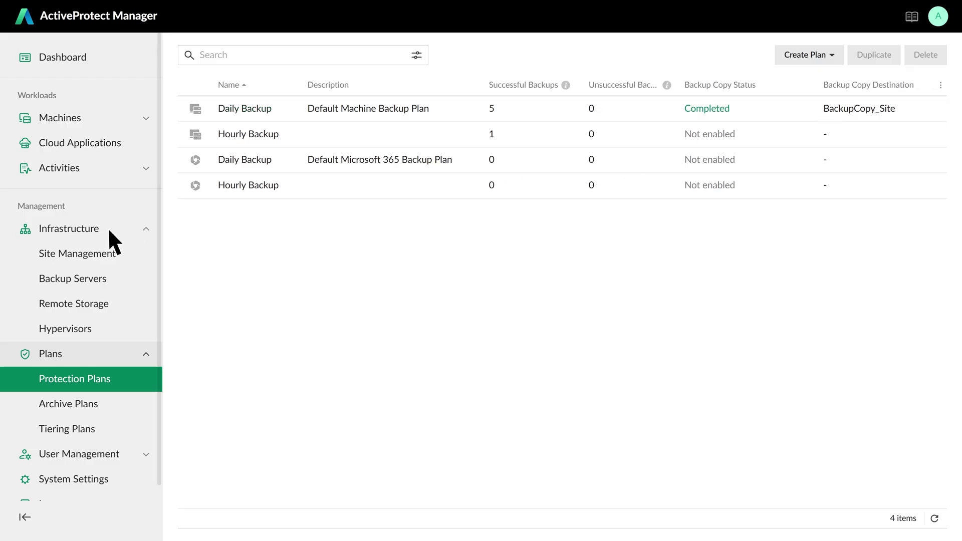
left_click(114, 276)
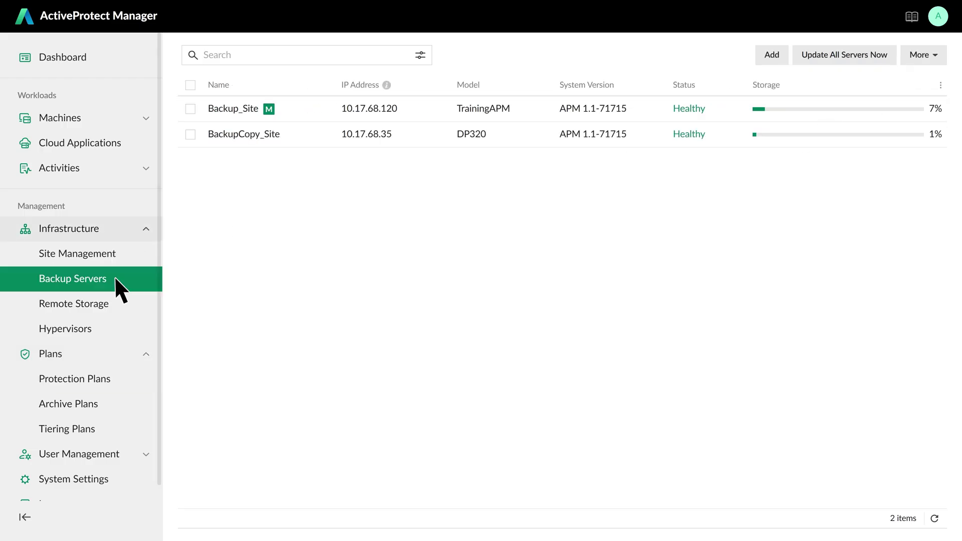
left_click(293, 133)
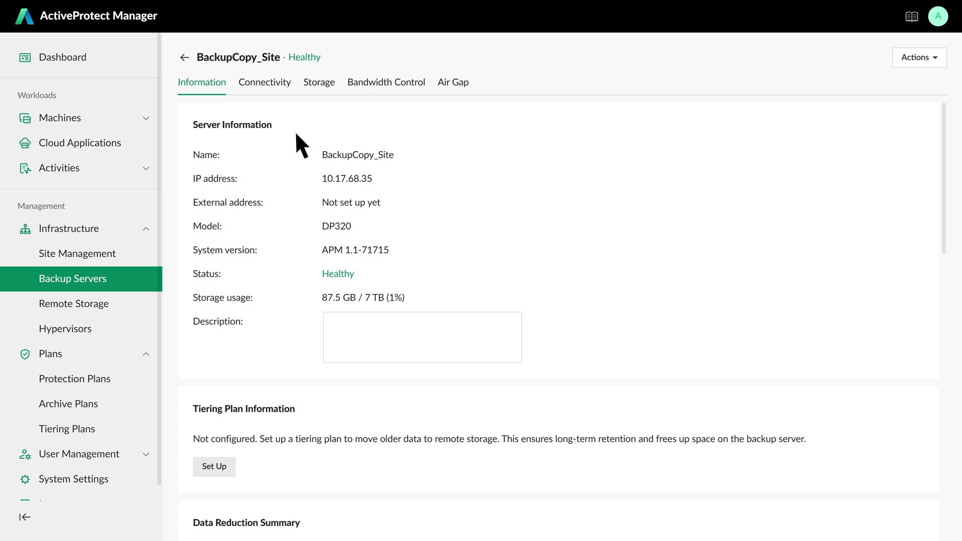
left_click(474, 86)
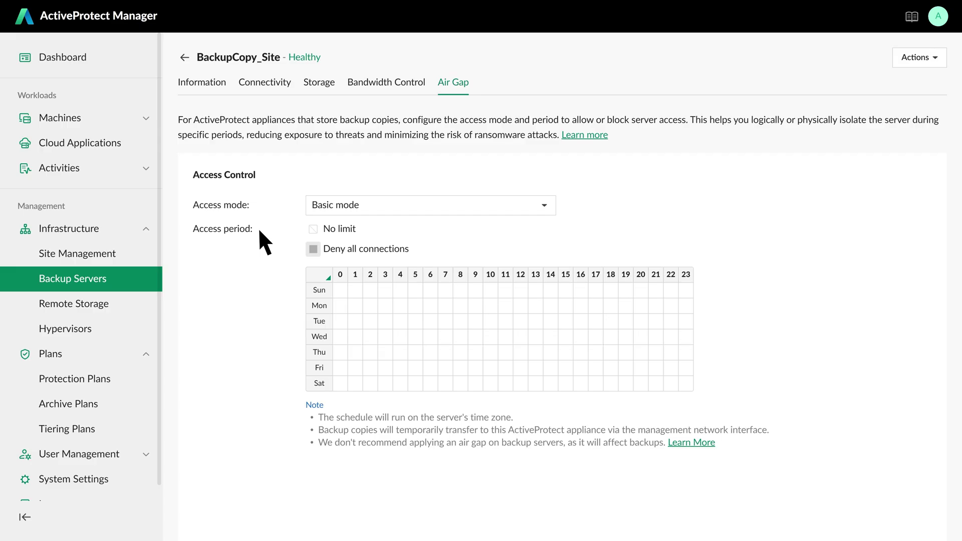
- Preview and cancel the Customize access settings option, then return to the access mode list
left_click(545, 206)
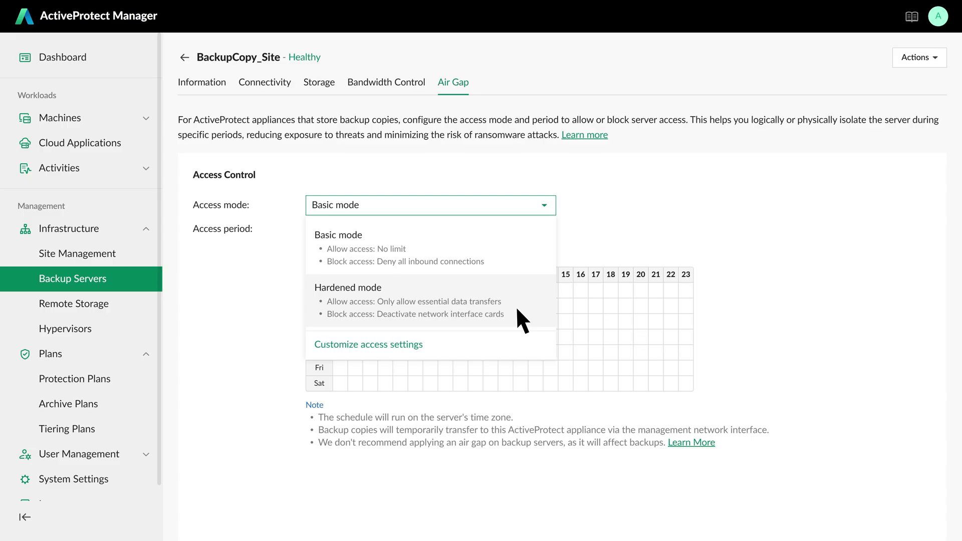
left_click(440, 346)
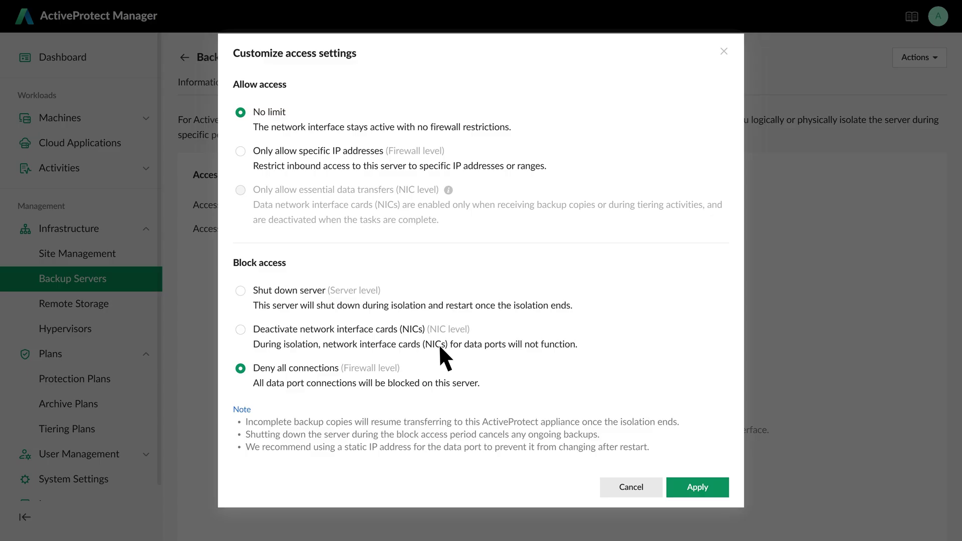
left_click(647, 490)
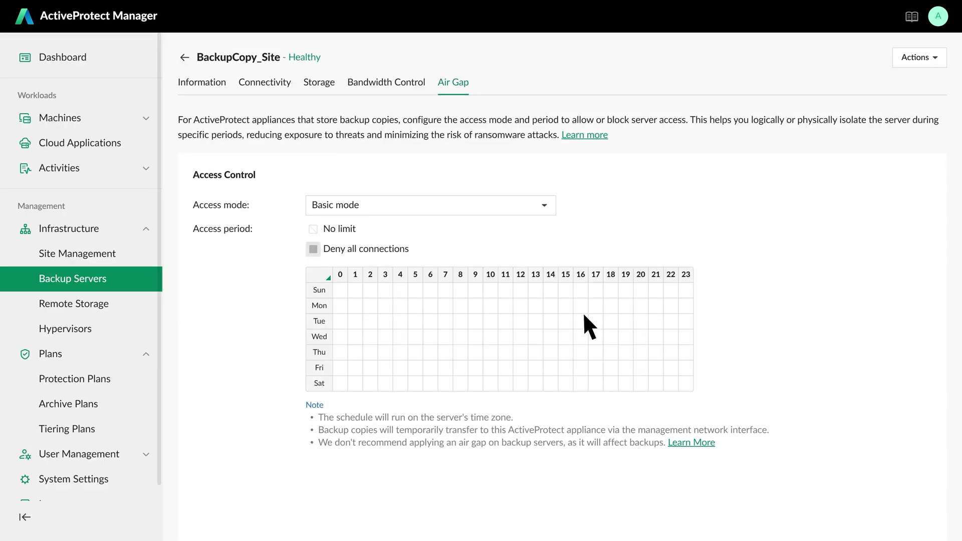
left_click(543, 203)
- Choose Hardened mode as BackupCopy_Site's air gap access mode
left_click(510, 308)
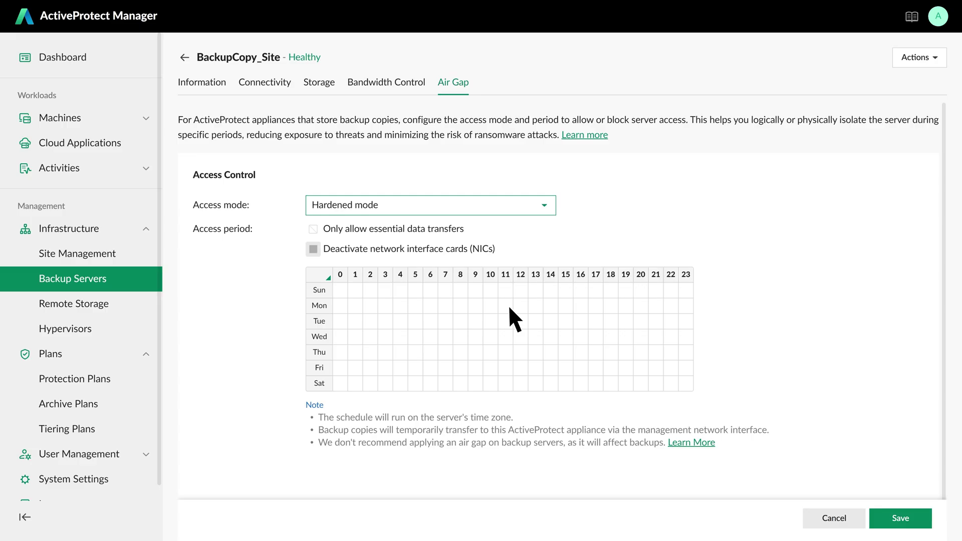
- Deactivate NICs daily for hours 0–9 and 15–23, then save and confirm the schedule
left_click_drag(340, 290, 476, 384)
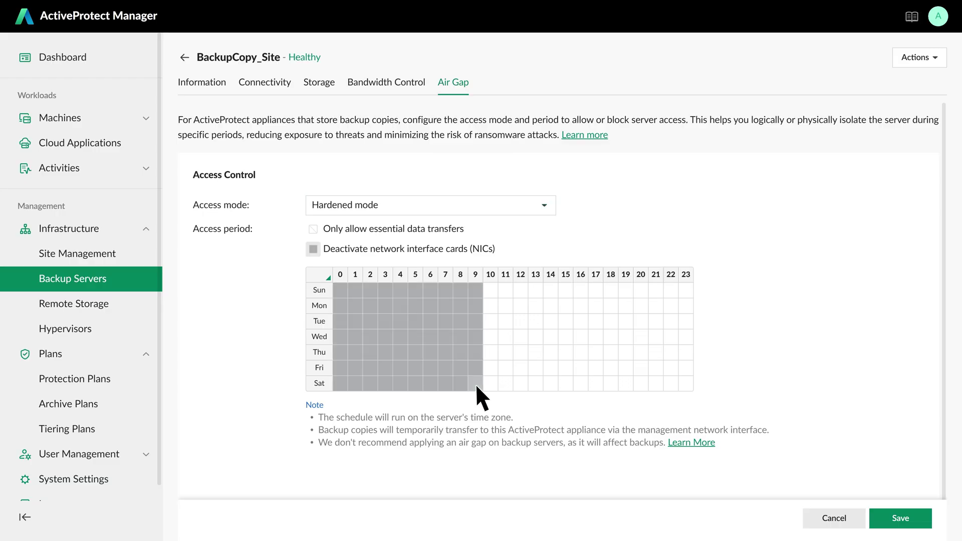
left_click_drag(566, 291, 687, 383)
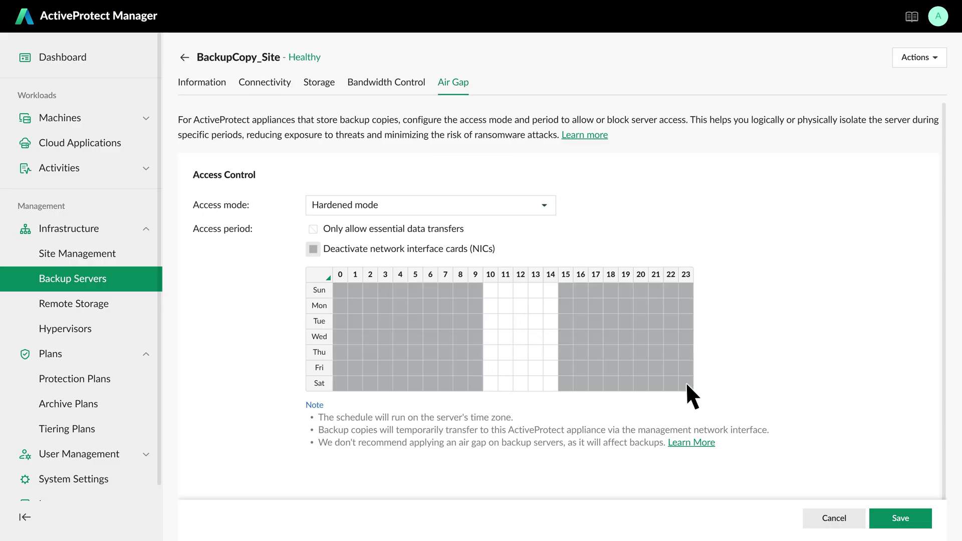
left_click(904, 519)
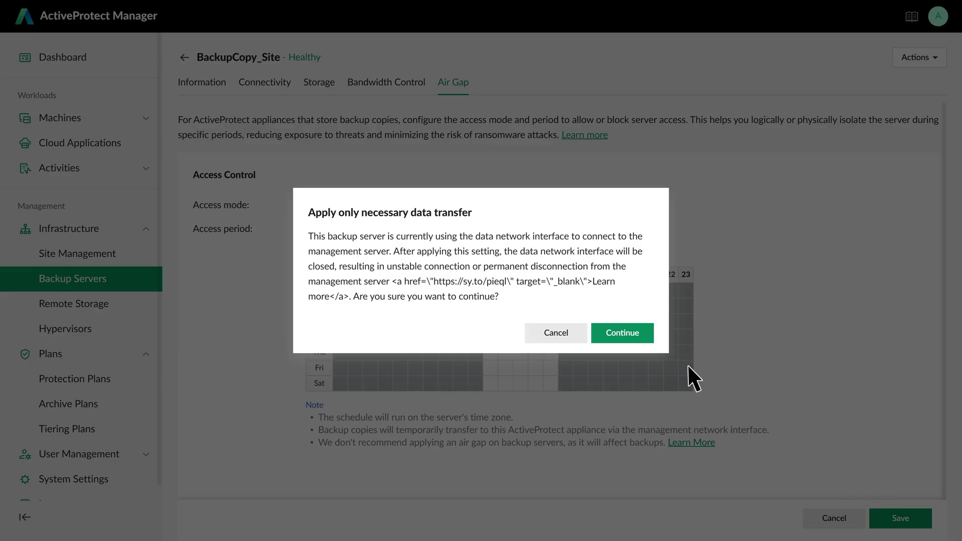
left_click(643, 335)
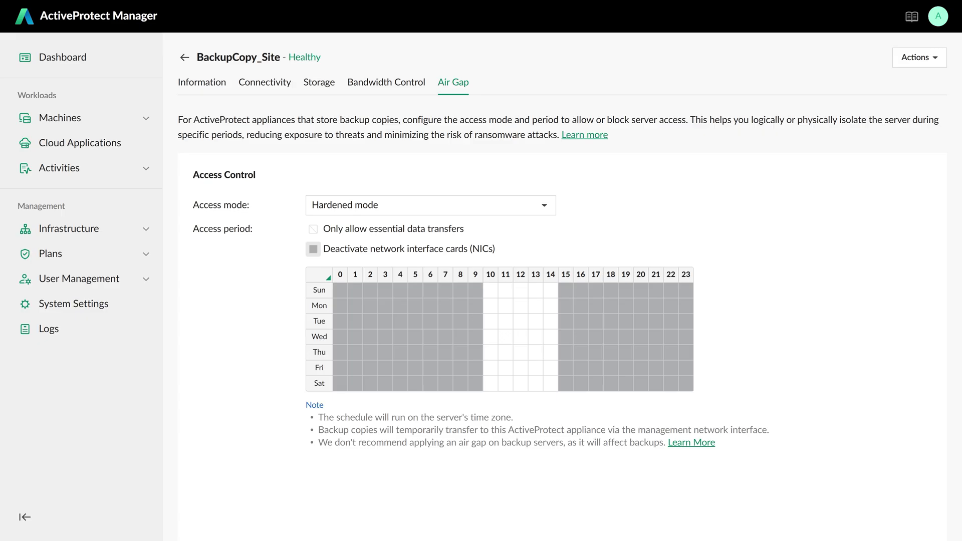
- Check BackupCopy_Site's network interface status, then return to the backup servers list
left_click(261, 84)
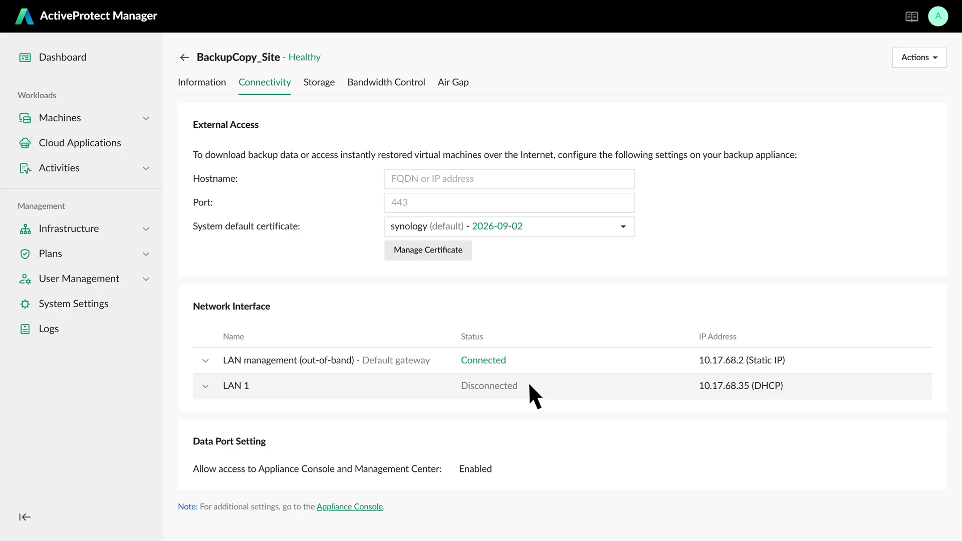
left_click(184, 56)
- Open the Recovery Portal for VM bug7381_case4 and select its 2025-10-13 backup version
left_click(146, 117)
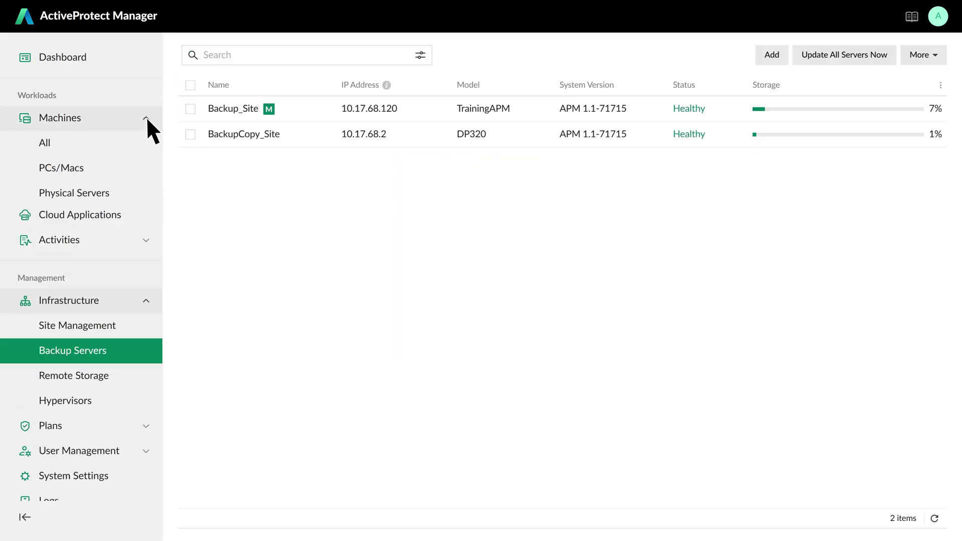
left_click(122, 242)
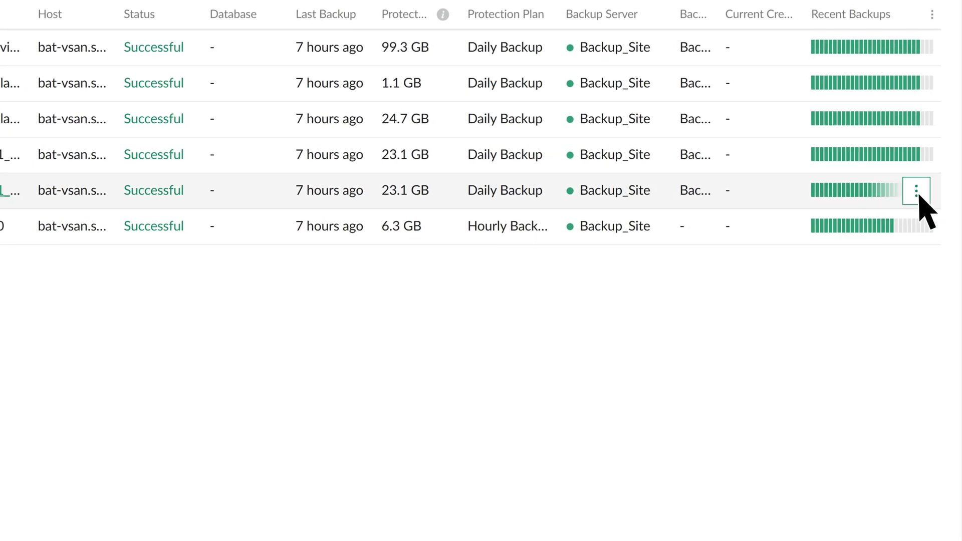
left_click(917, 193)
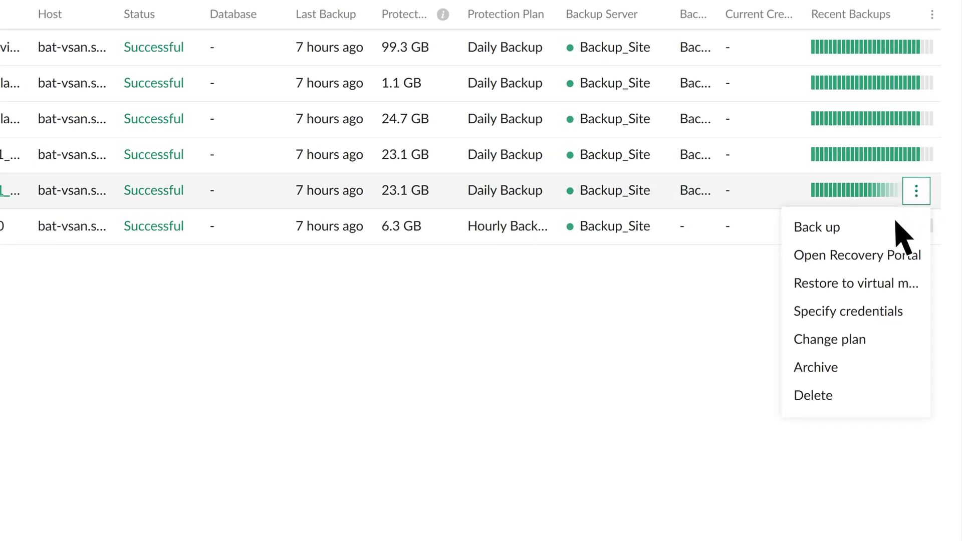
left_click(862, 258)
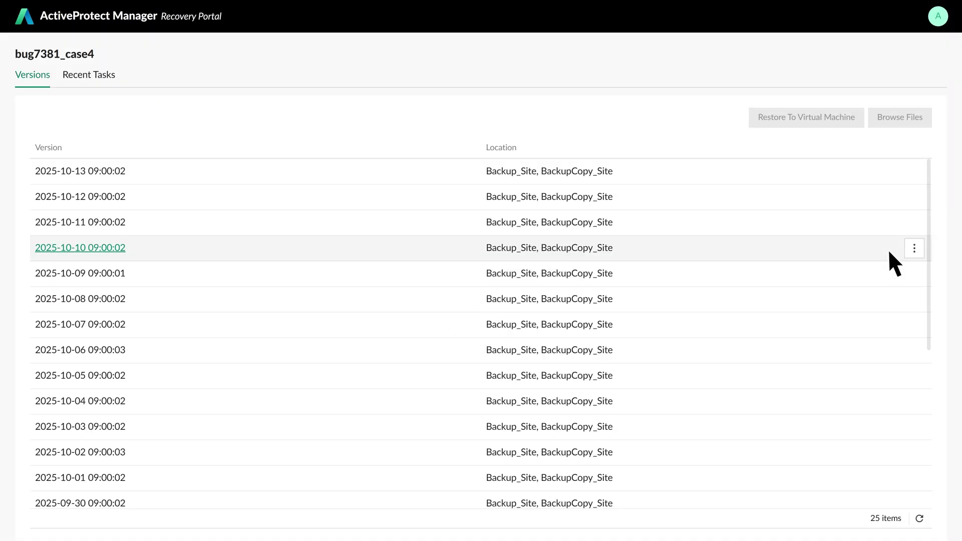
left_click(810, 170)
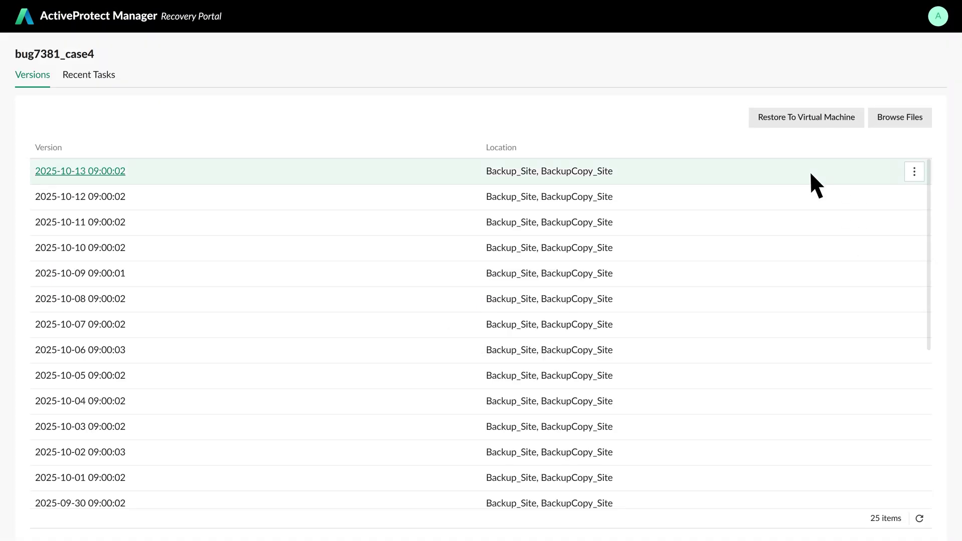
- Restore the version to a VM from BackupCopy_Site onto the built-in hypervisor
left_click(822, 117)
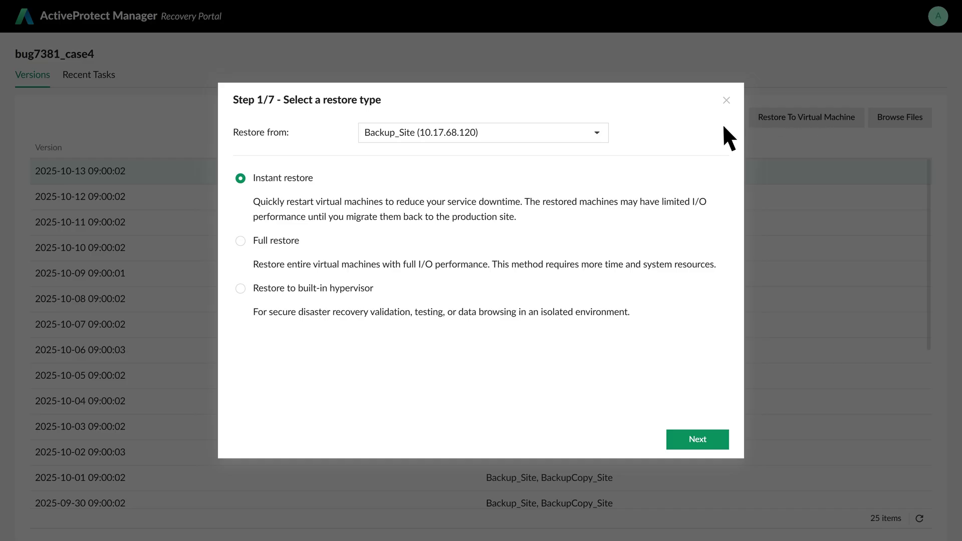
left_click(597, 134)
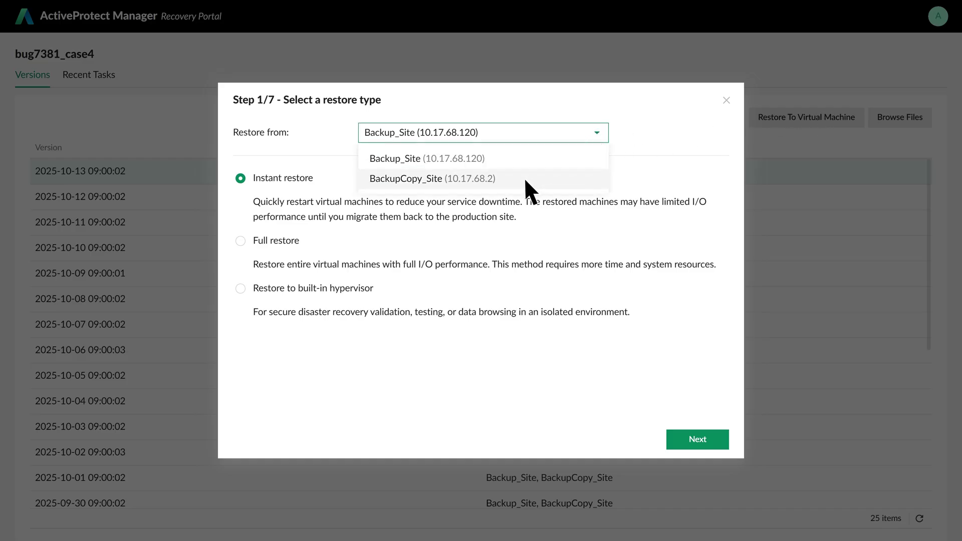
left_click(525, 179)
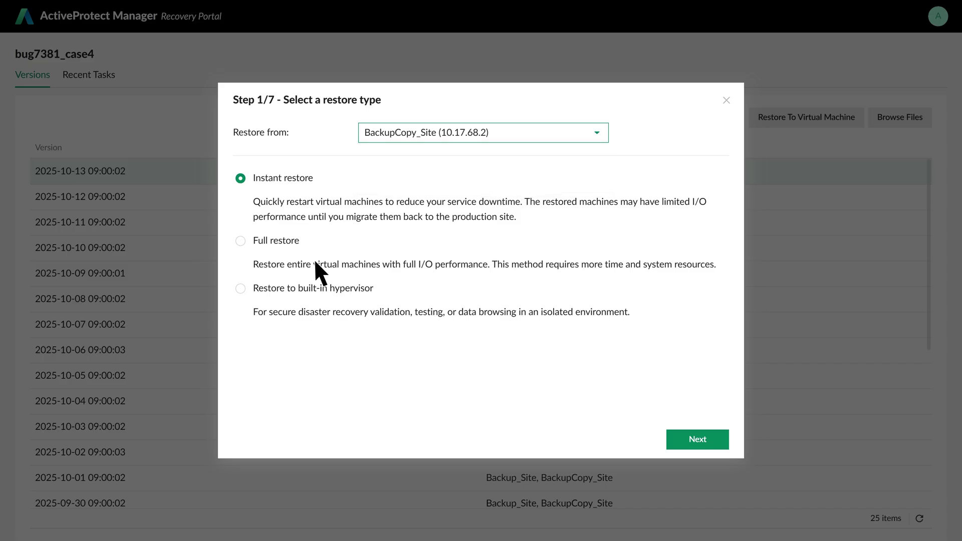
left_click(240, 289)
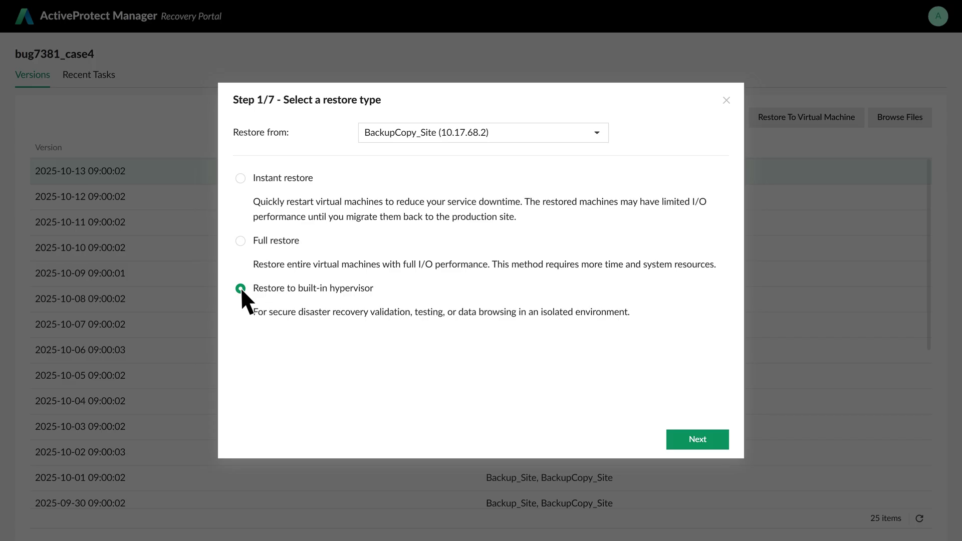
- Accept the default VM, storage and network settings and start the restoration
left_click(709, 438)
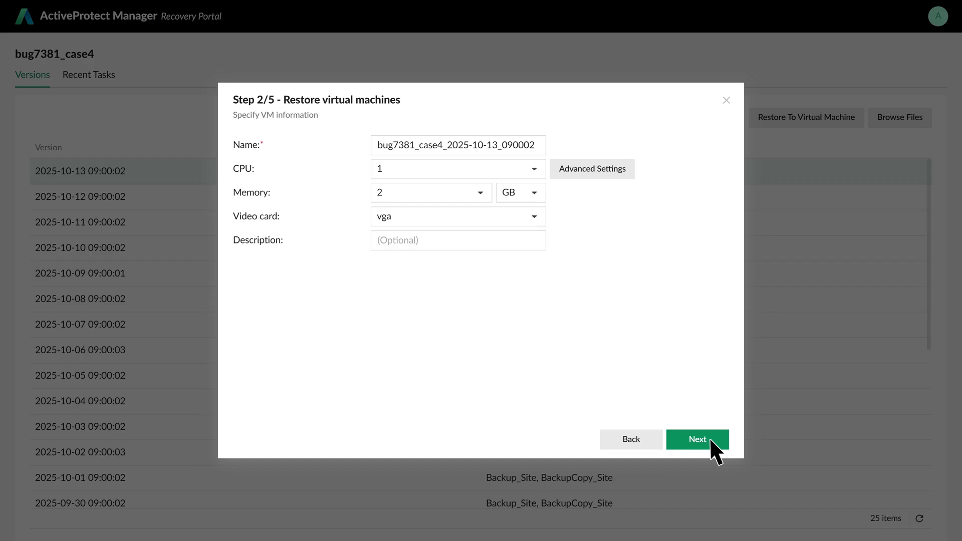
left_click(710, 438)
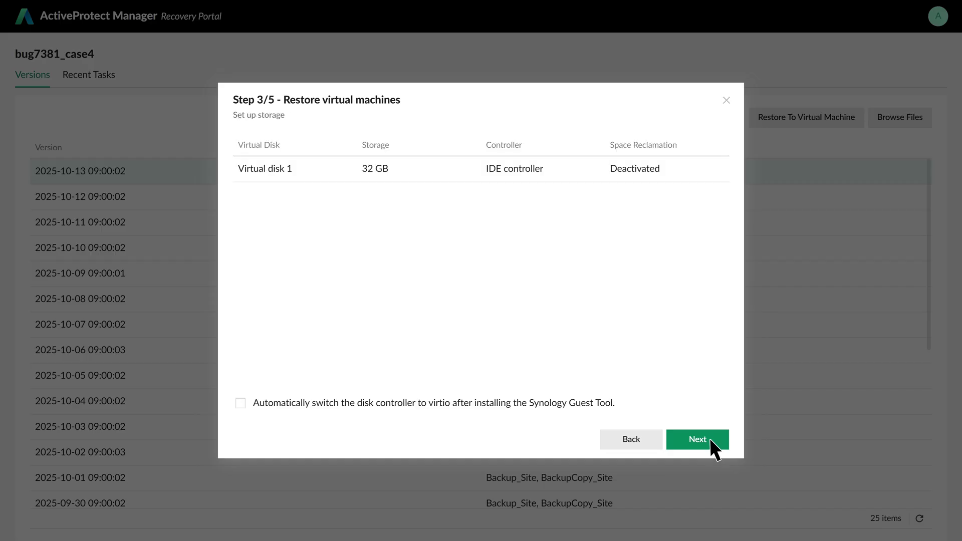
left_click(710, 437)
left_click(710, 437)
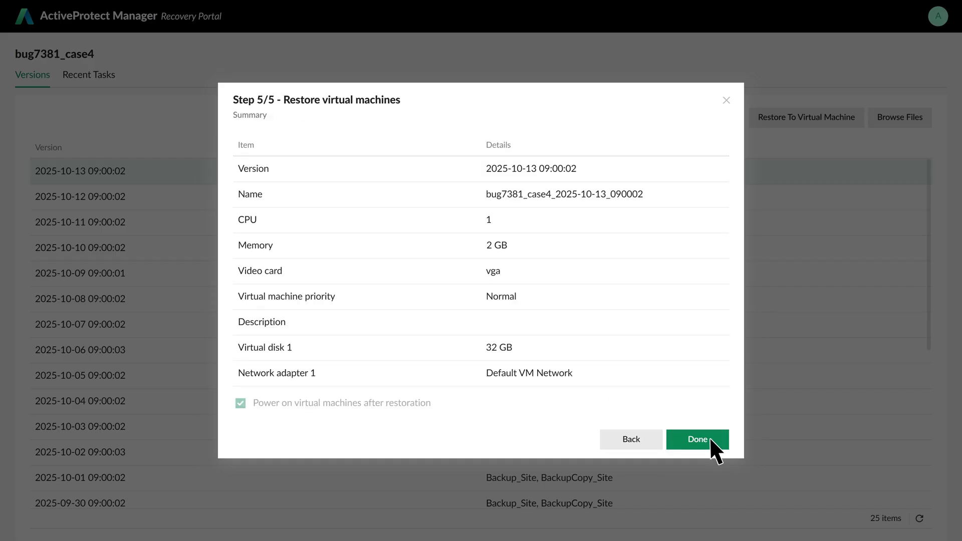
left_click(710, 437)
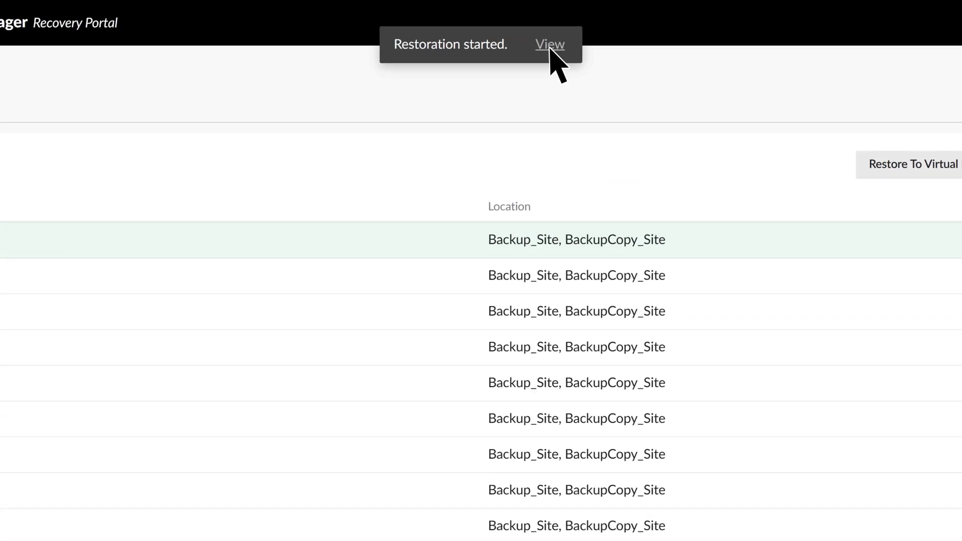
- View the instant restore task in Recent Tasks and open its actions menu
left_click(530, 31)
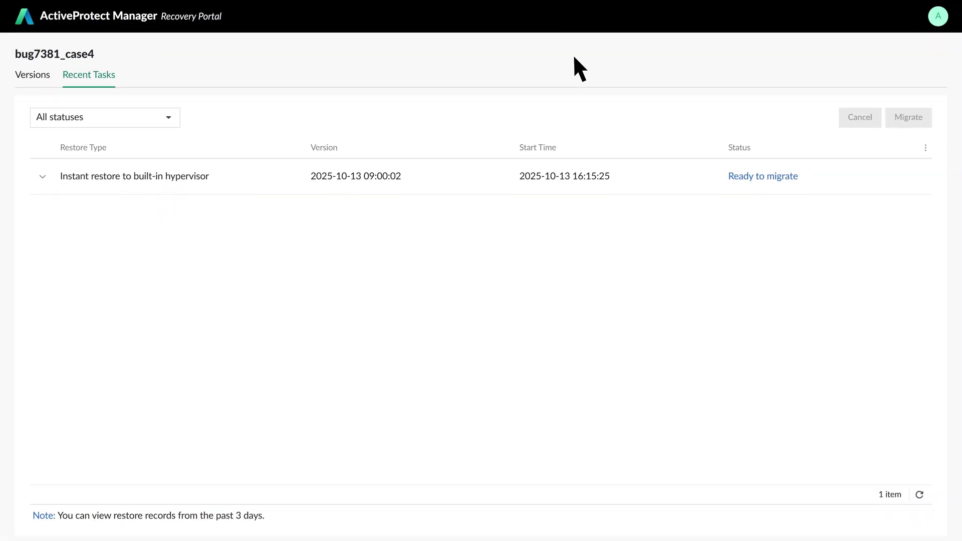
mouse_move(811, 178)
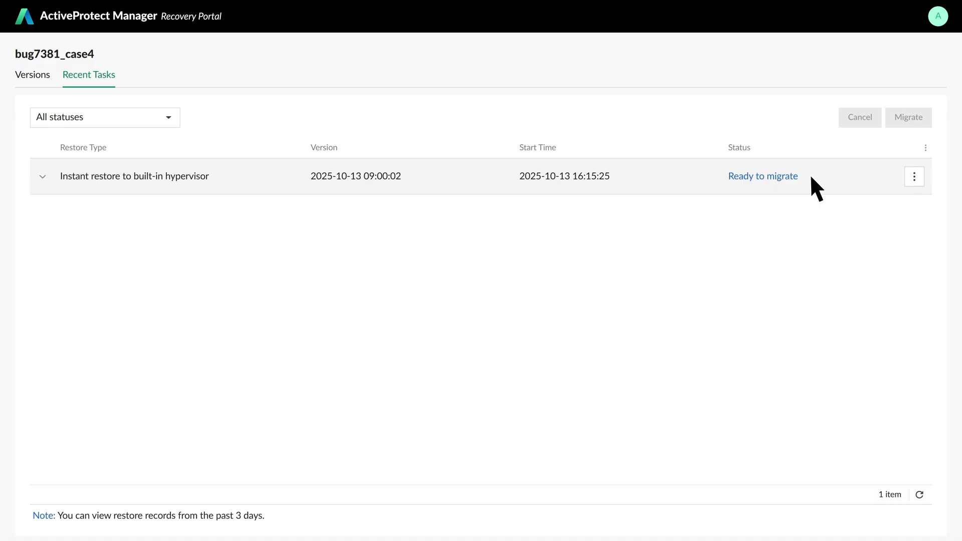
left_click(914, 175)
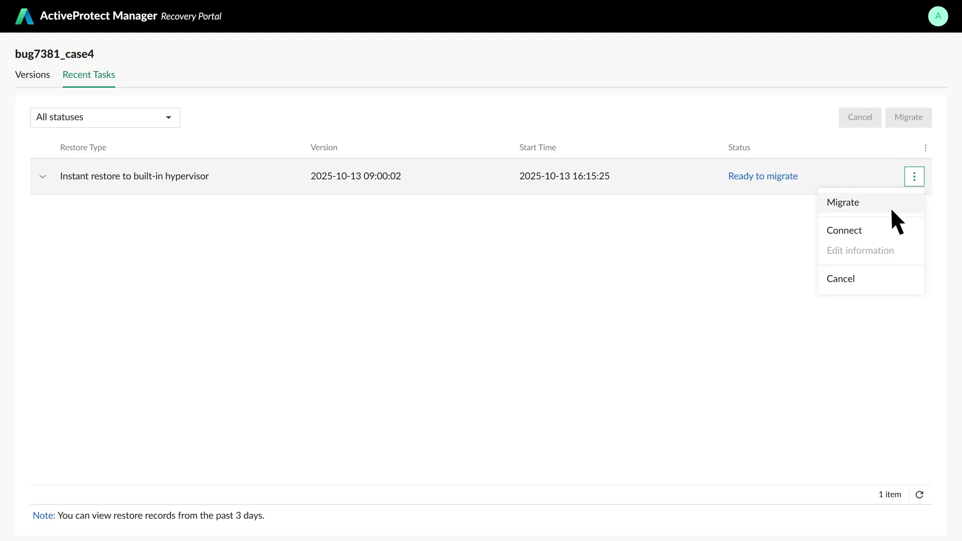